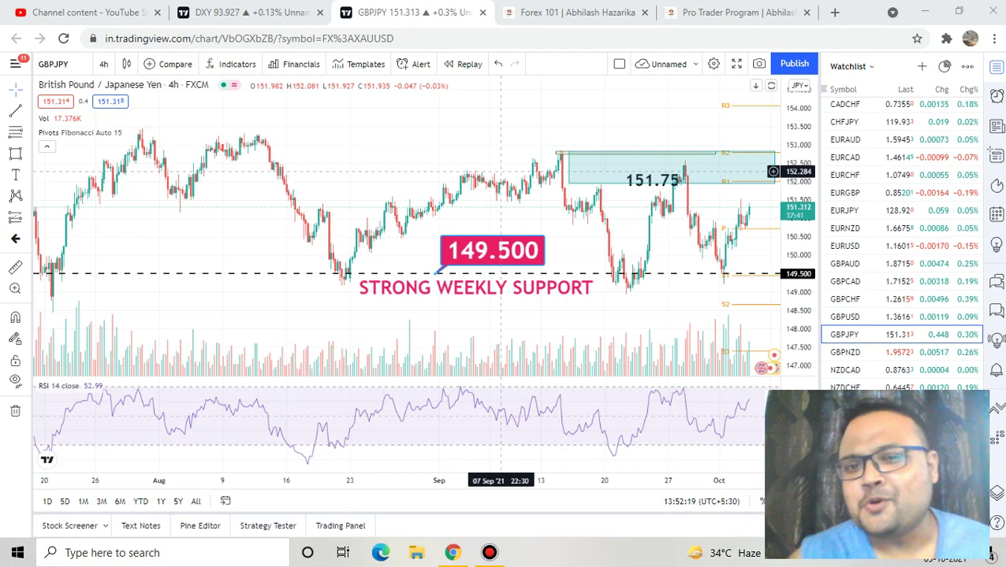
# Move the 151.75 text label up so it sits inside the teal resistance zone
pyautogui.scroll(3, 400, 334)
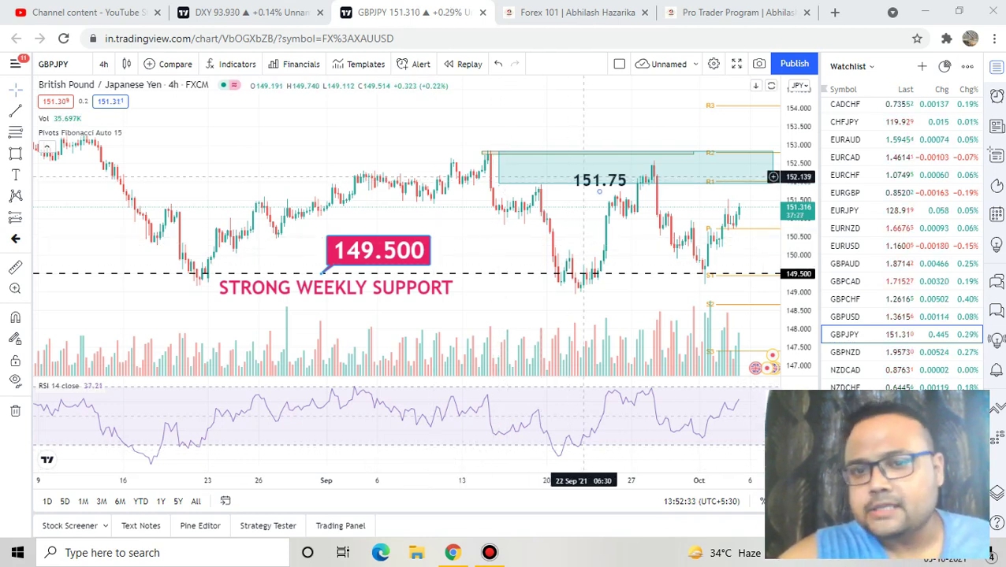
pyautogui.moveTo(583, 178); pyautogui.dragTo(583, 167)
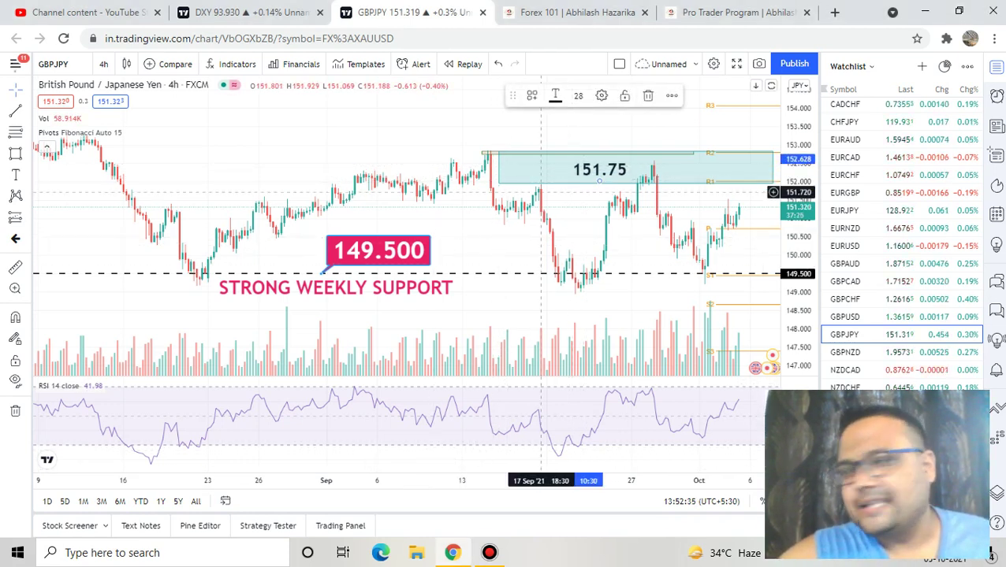
# Sketch yellow freehand paths on the chart: a rising one through August, an arrow-like mark at its start, and a falling one from the mid-September high
pyautogui.scroll(-3, 313, 202)
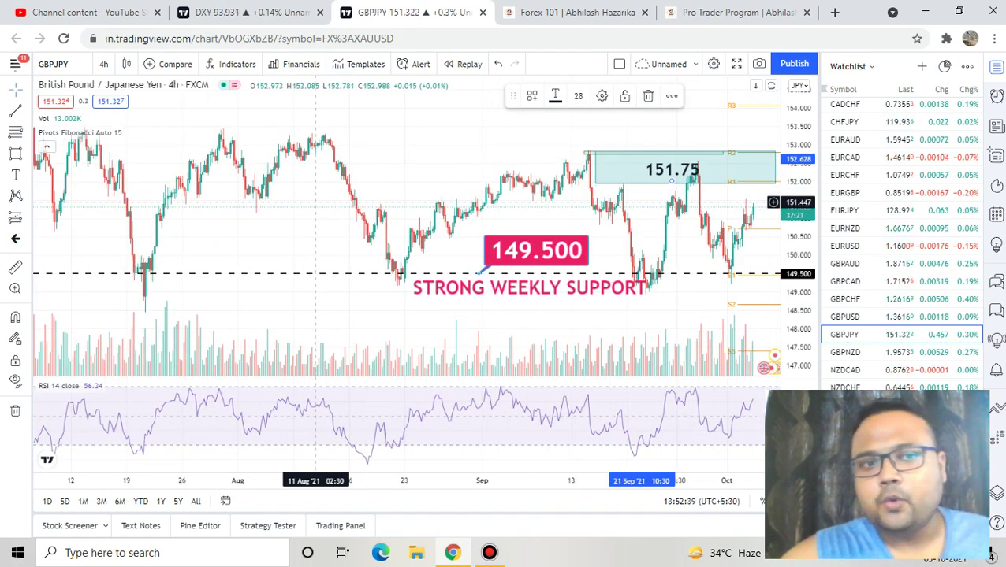
pyautogui.scroll(-2, 315, 203)
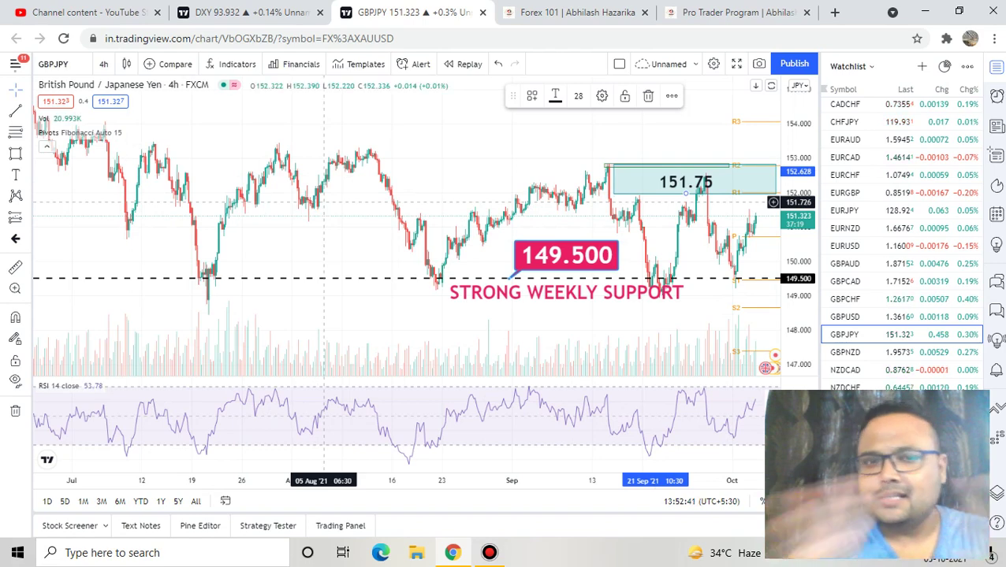
pyautogui.scroll(1, 347, 203)
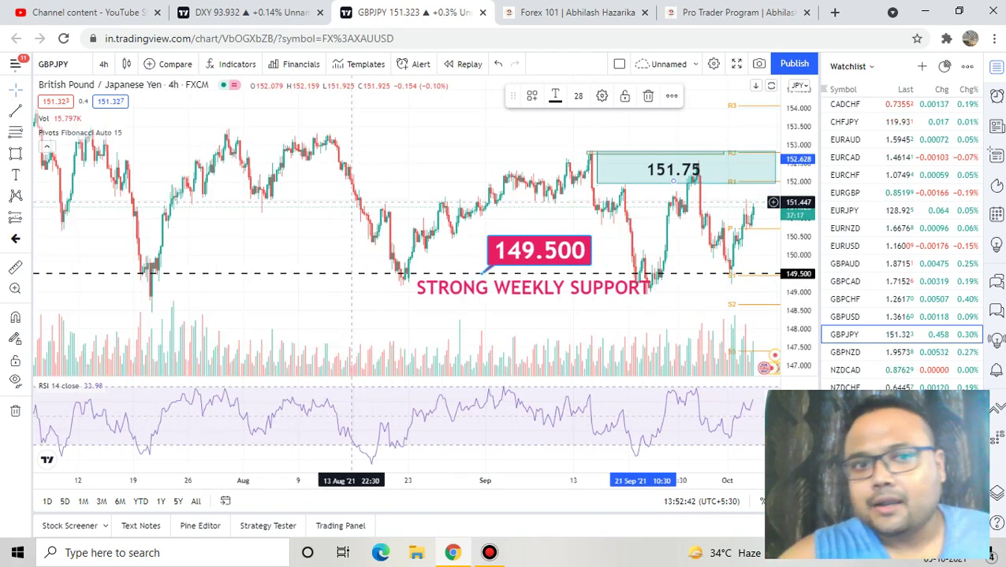
pyautogui.scroll(1, 473, 203)
pyautogui.scroll(1, 450, 203)
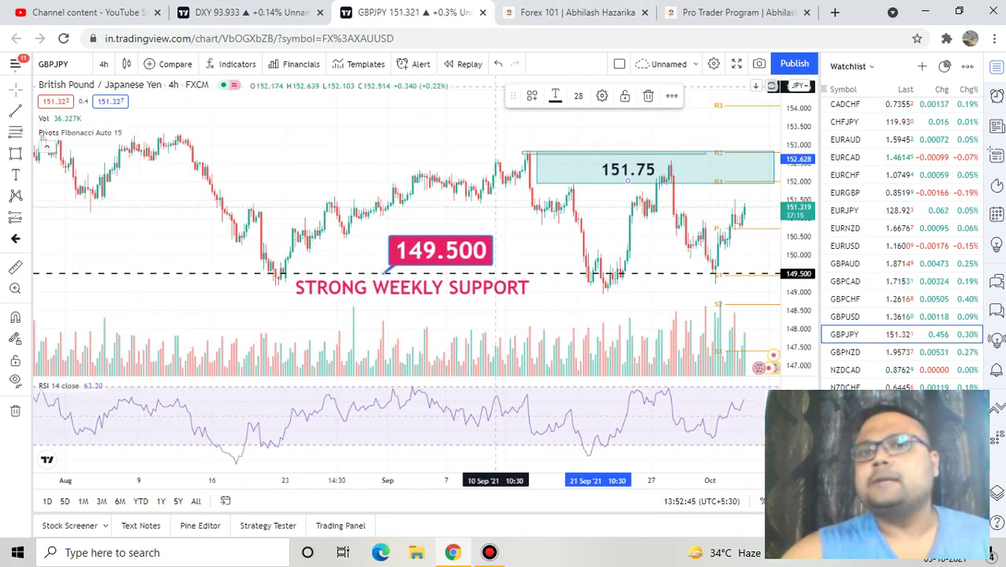
pyautogui.moveTo(502, 8)
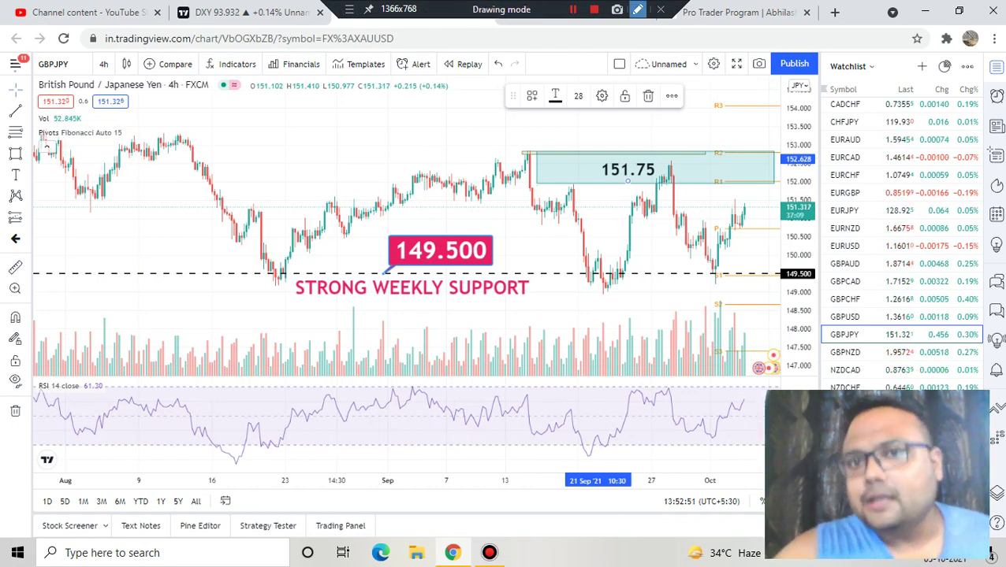
pyautogui.moveTo(180, 358)
pyautogui.mouseDown()
pyautogui.moveTo(182, 290)
pyautogui.moveTo(412, 142)
pyautogui.mouseUp()
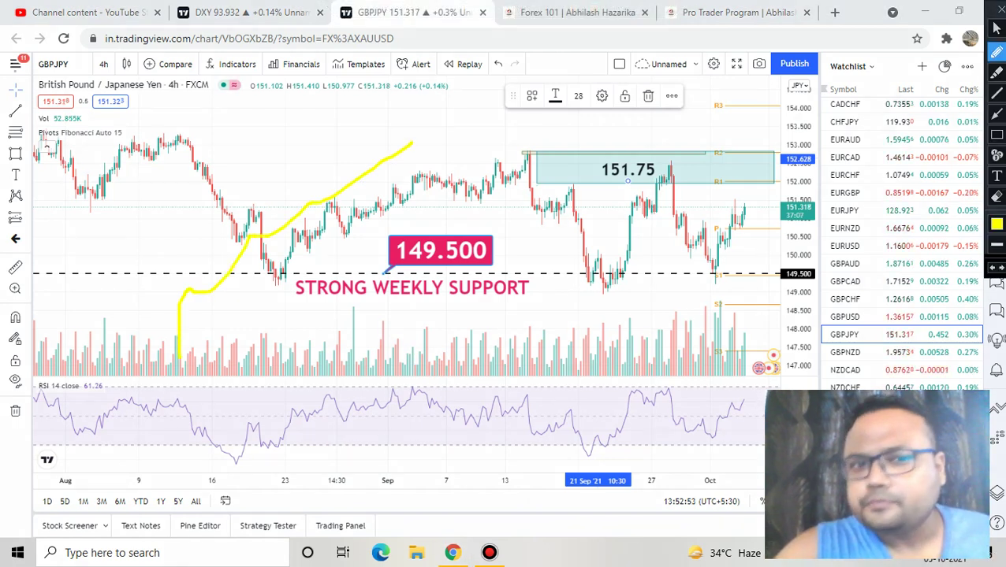
pyautogui.moveTo(98, 236); pyautogui.dragTo(203, 239)
pyautogui.moveTo(167, 210); pyautogui.dragTo(189, 286)
pyautogui.moveTo(530, 156); pyautogui.dragTo(681, 341)
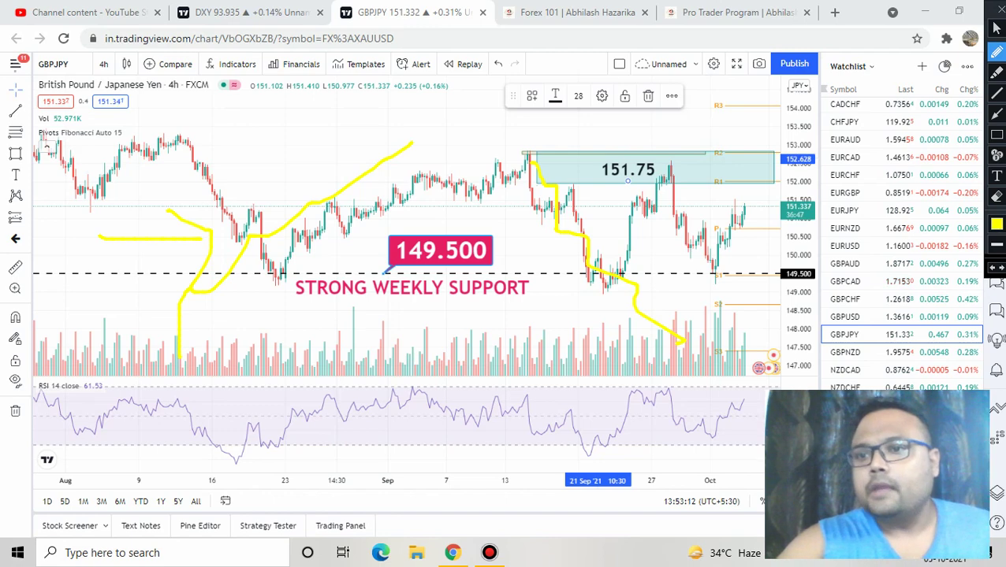
# Set the annotation pen colour to green, handwrite "NOV" over the volume bars below the weekly support label, and clear the annotations
pyautogui.click(996, 224)
pyautogui.click(892, 111)
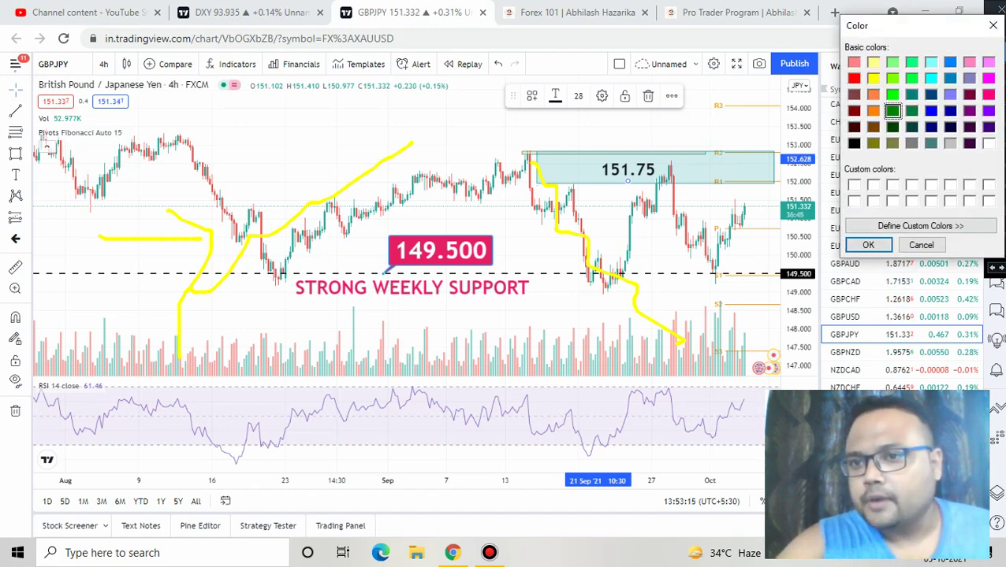
pyautogui.click(867, 245)
pyautogui.moveTo(383, 330)
pyautogui.mouseDown()
pyautogui.moveTo(378, 428)
pyautogui.moveTo(407, 388)
pyautogui.mouseUp()
pyautogui.moveTo(408, 355); pyautogui.dragTo(409, 389)
pyautogui.moveTo(426, 348)
pyautogui.mouseDown()
pyautogui.moveTo(445, 388)
pyautogui.moveTo(450, 338)
pyautogui.mouseUp()
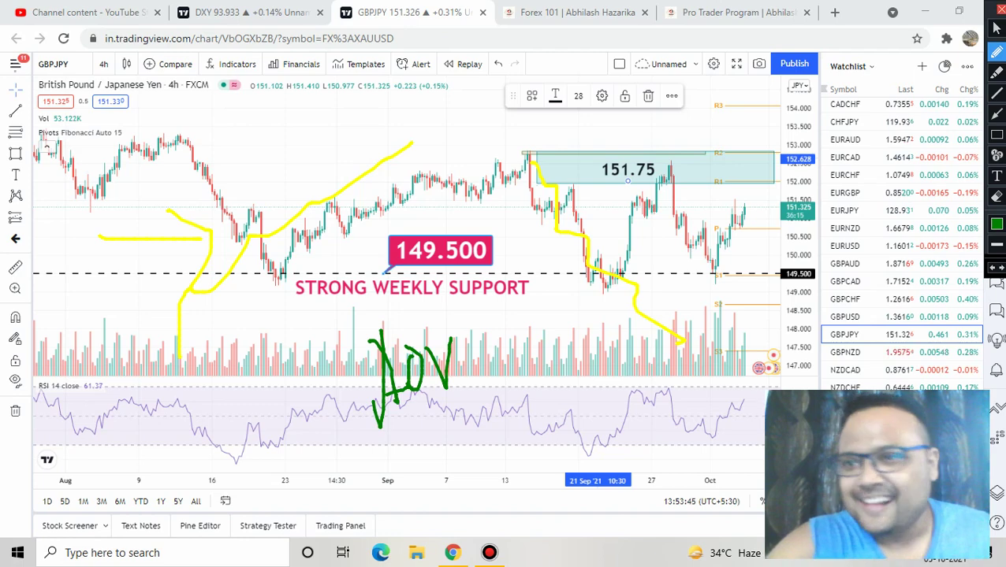
pyautogui.press('Escape')
# Mark the latest candle's price with a green dash and handwritten note, and draw a line down to a handwritten "SL" below the 149.500 support
pyautogui.scroll(4, 495, 163)
pyautogui.moveTo(617, 8)
pyautogui.click(636, 10)
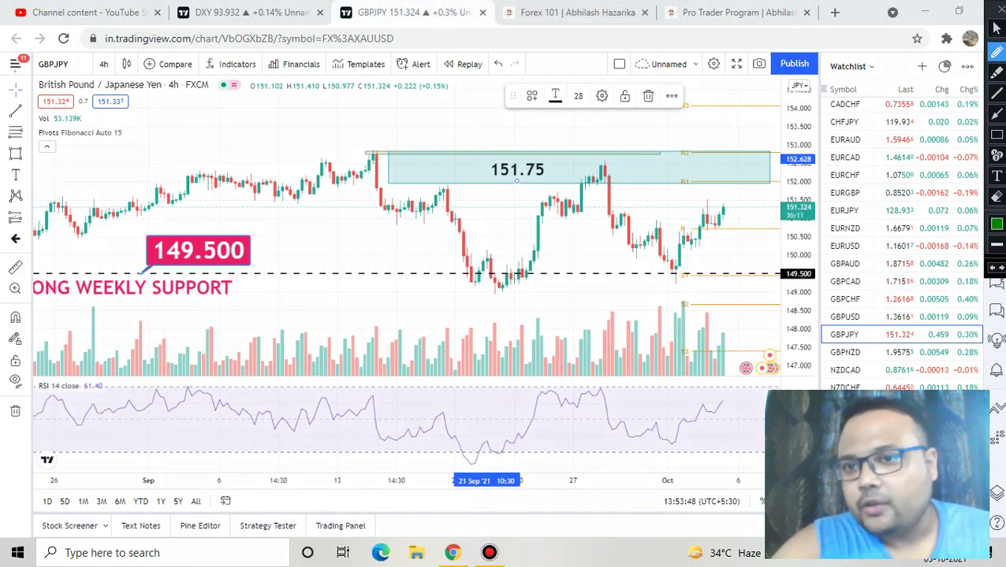
pyautogui.moveTo(729, 207); pyautogui.dragTo(744, 207)
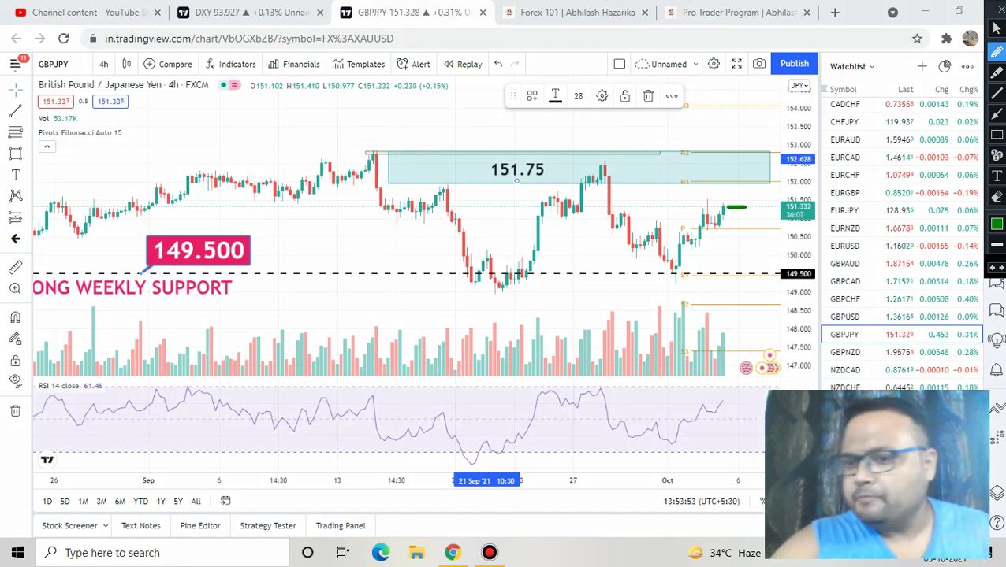
pyautogui.moveTo(758, 207)
pyautogui.mouseDown()
pyautogui.moveTo(759, 224)
pyautogui.moveTo(782, 223)
pyautogui.mouseUp()
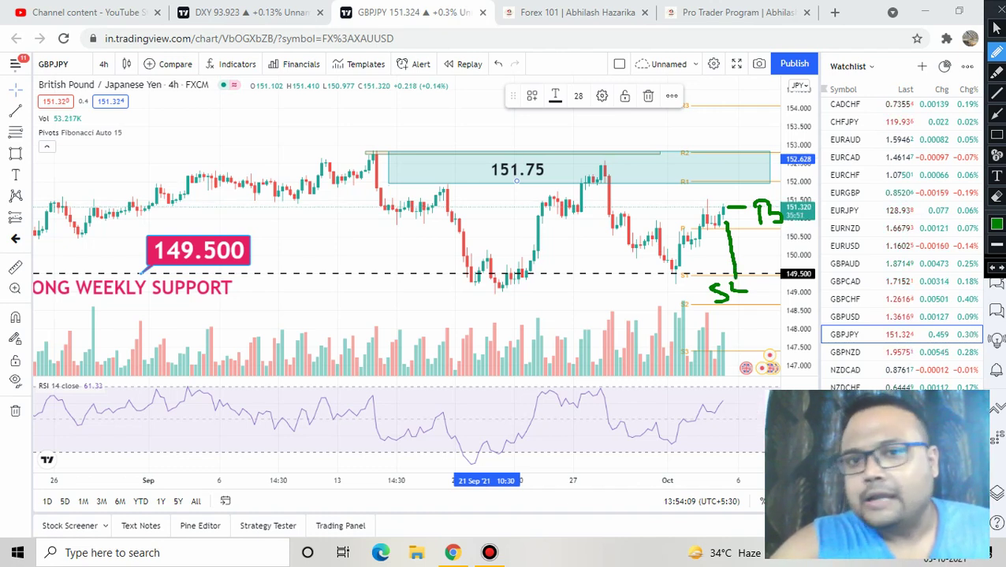
# Underline the resistance zone's lower edge, sketch a circled "S" with strokes around it beside the latest candles, and clear the annotations
pyautogui.moveTo(649, 182); pyautogui.dragTo(718, 181)
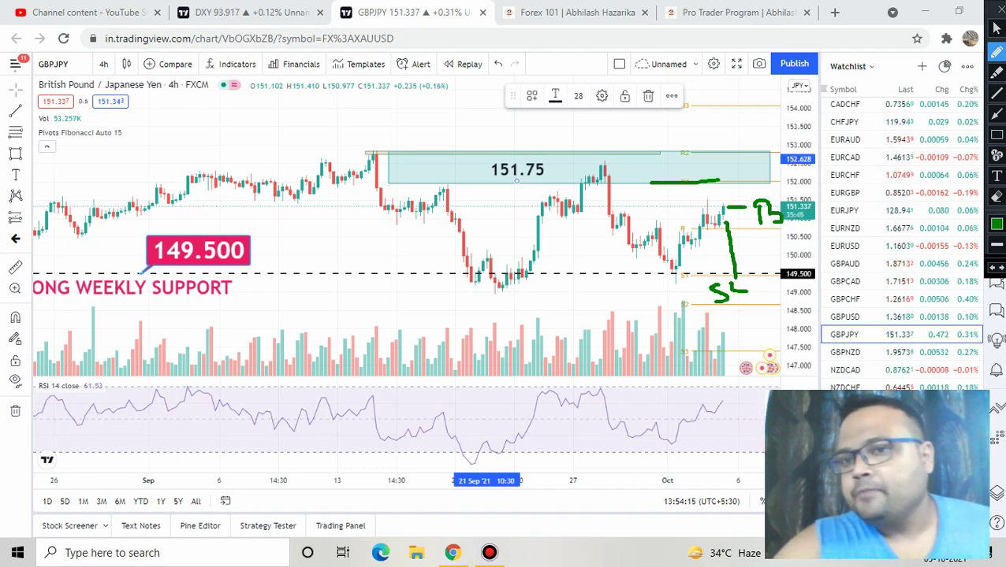
pyautogui.moveTo(695, 201)
pyautogui.mouseDown()
pyautogui.moveTo(705, 218)
pyautogui.moveTo(682, 224)
pyautogui.mouseUp()
pyautogui.moveTo(684, 192)
pyautogui.mouseDown()
pyautogui.moveTo(676, 194)
pyautogui.moveTo(698, 235)
pyautogui.moveTo(694, 189)
pyautogui.mouseUp()
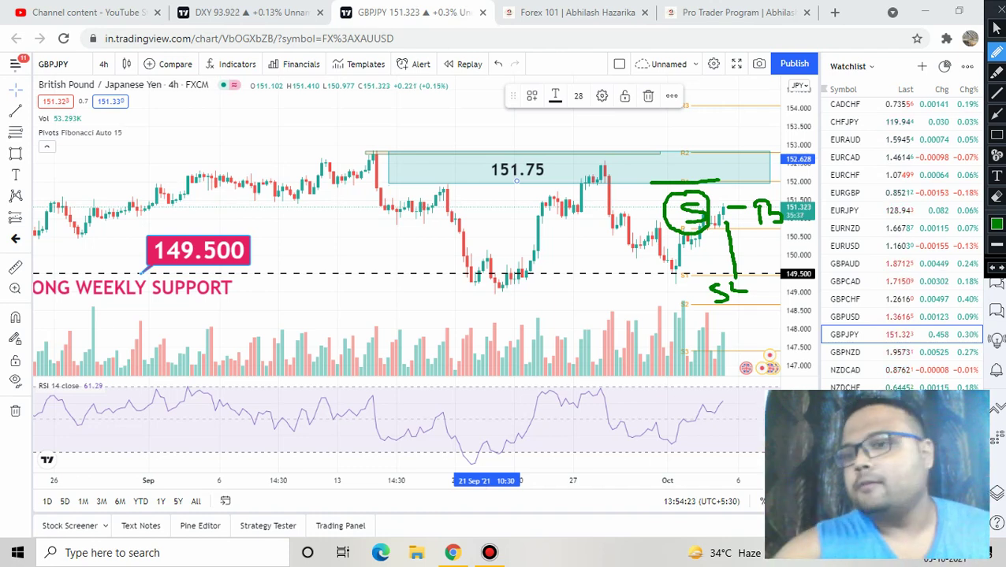
pyautogui.moveTo(648, 214)
pyautogui.mouseDown()
pyautogui.moveTo(702, 244)
pyautogui.moveTo(686, 216)
pyautogui.moveTo(708, 213)
pyautogui.mouseUp()
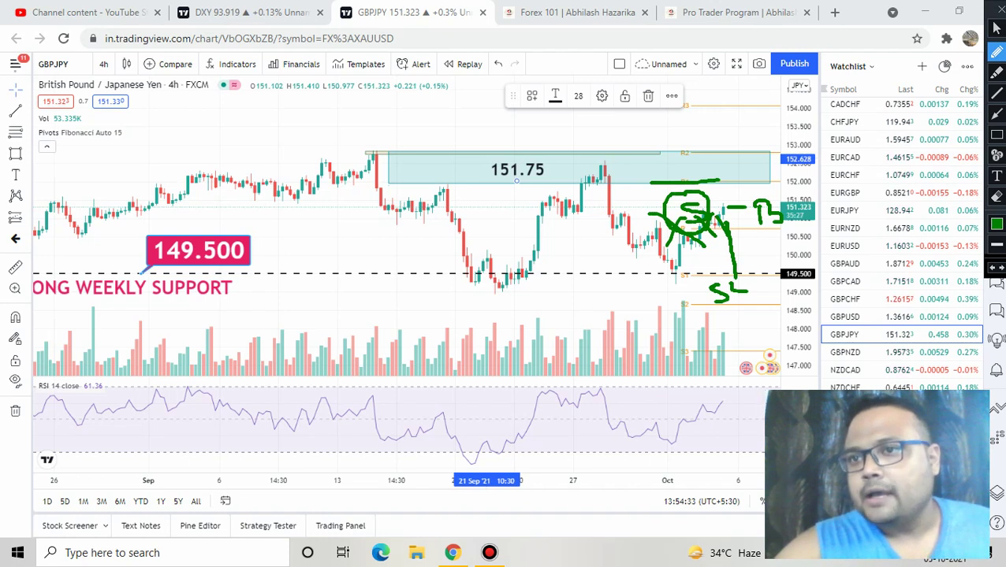
pyautogui.click(999, 10)
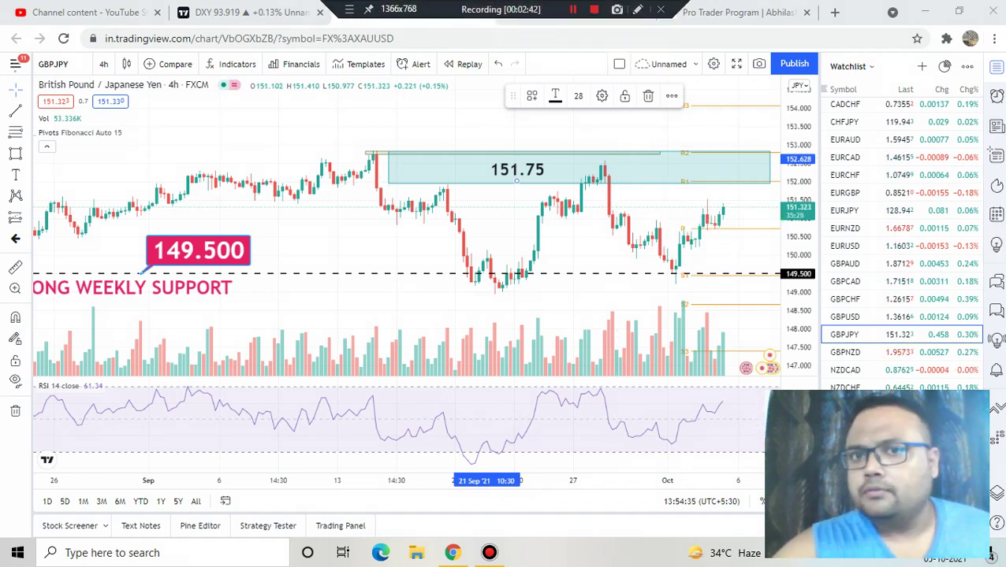
# Mark the areas below the 149.500 support and at the resistance zone's lower edge in green, and cross out the current price area between them
pyautogui.click(637, 10)
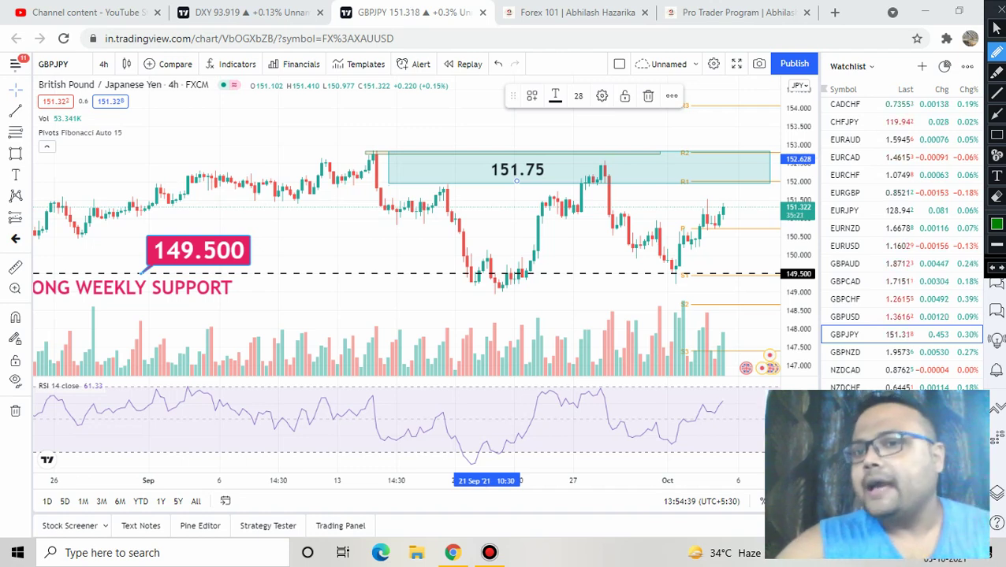
pyautogui.moveTo(711, 283); pyautogui.dragTo(765, 274)
pyautogui.moveTo(735, 295); pyautogui.dragTo(769, 296)
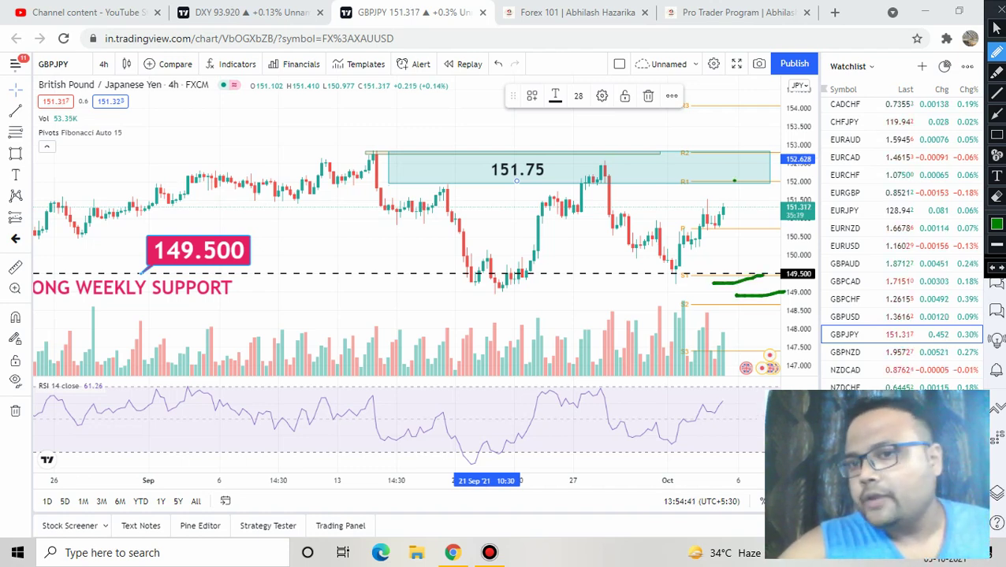
pyautogui.moveTo(734, 182); pyautogui.dragTo(763, 179)
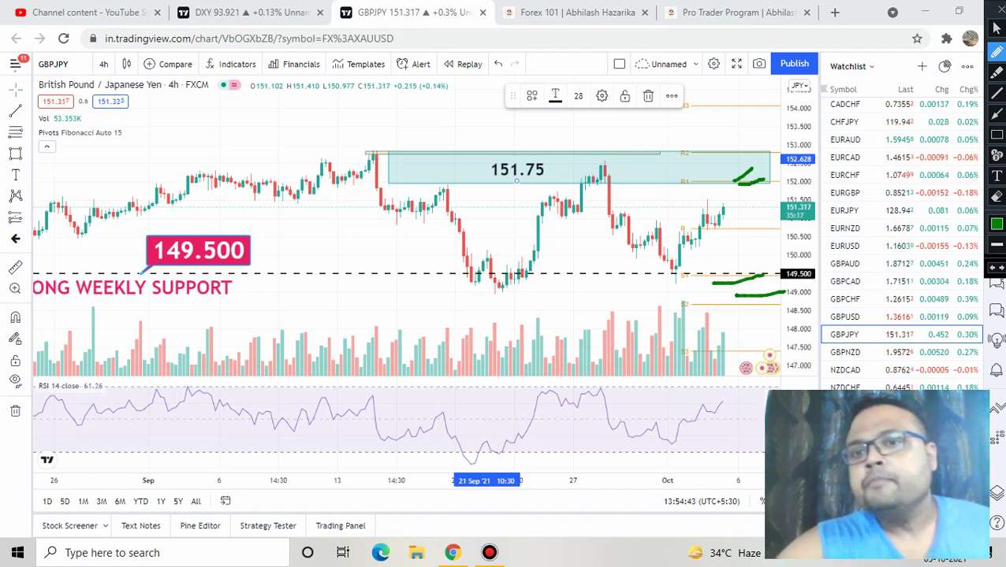
pyautogui.moveTo(722, 206)
pyautogui.mouseDown()
pyautogui.moveTo(744, 222)
pyautogui.moveTo(712, 235)
pyautogui.mouseUp()
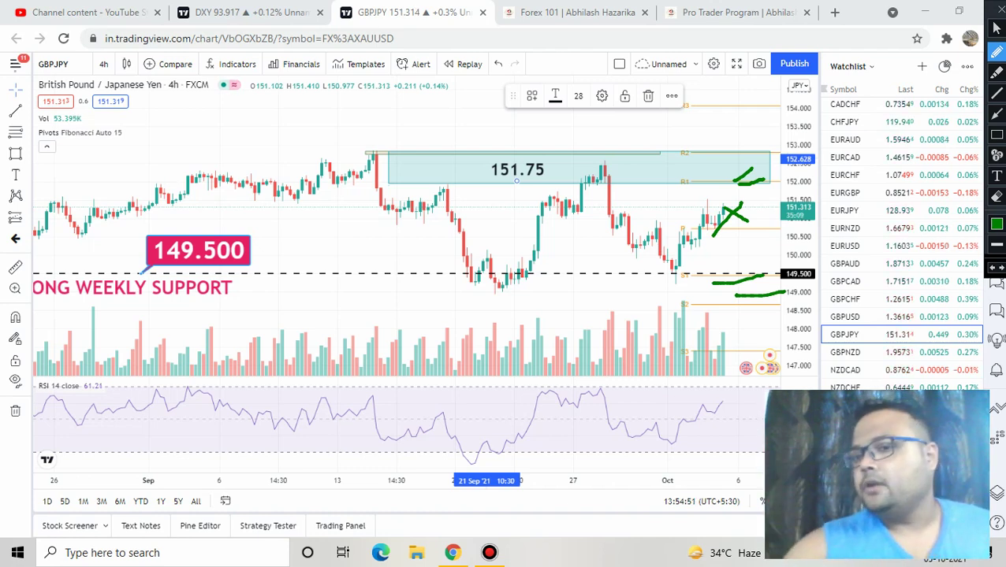
pyautogui.moveTo(720, 189); pyautogui.dragTo(759, 179)
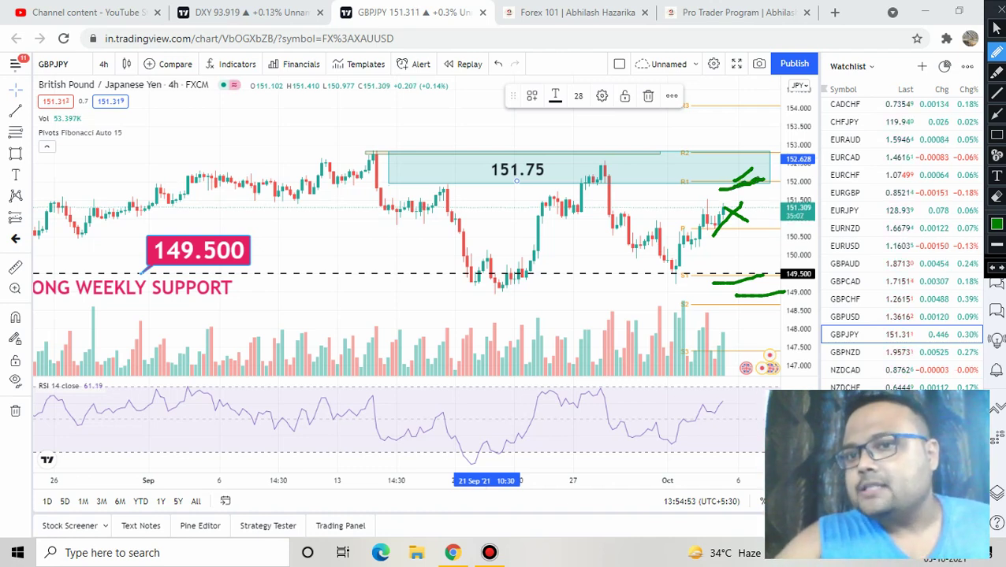
pyautogui.moveTo(717, 282); pyautogui.dragTo(762, 293)
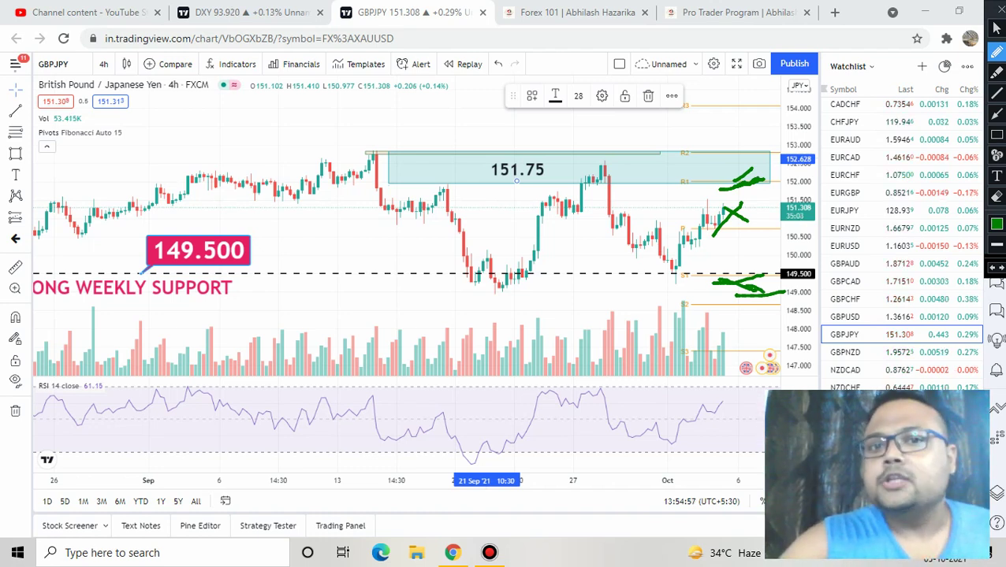
# Circle the 151.75 label, outline the whole resistance zone in green, and clear the annotations
pyautogui.moveTo(505, 186)
pyautogui.mouseDown()
pyautogui.moveTo(596, 148)
pyautogui.moveTo(458, 180)
pyautogui.moveTo(507, 194)
pyautogui.mouseUp()
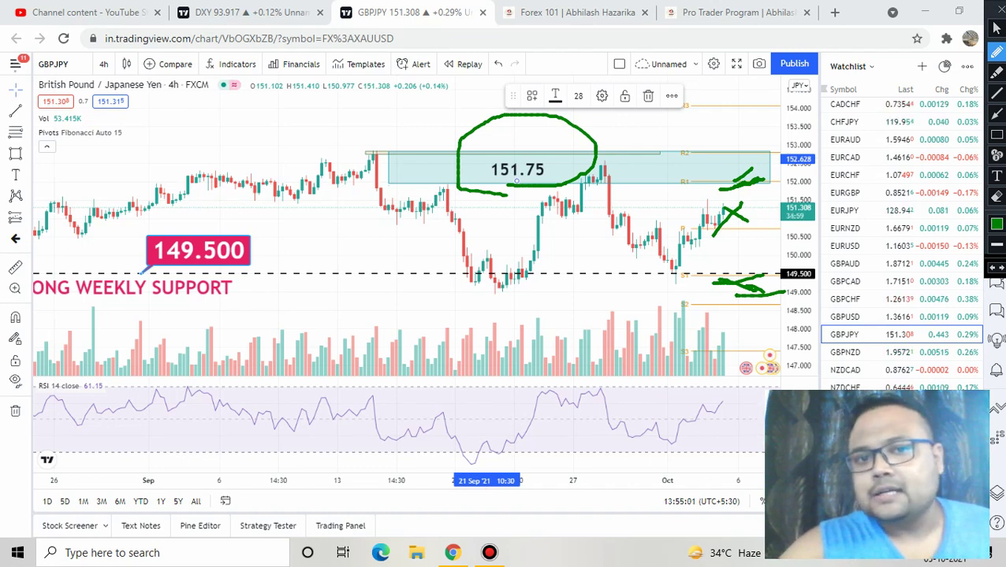
pyautogui.moveTo(432, 186); pyautogui.dragTo(457, 185)
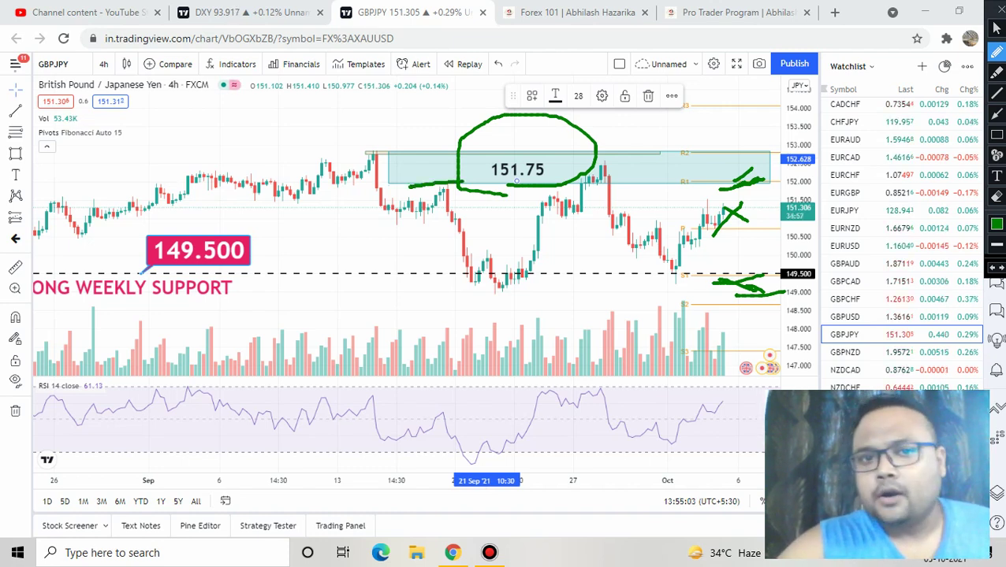
pyautogui.moveTo(387, 186)
pyautogui.mouseDown()
pyautogui.moveTo(673, 192)
pyautogui.moveTo(803, 157)
pyautogui.moveTo(599, 119)
pyautogui.moveTo(430, 123)
pyautogui.moveTo(386, 142)
pyautogui.mouseUp()
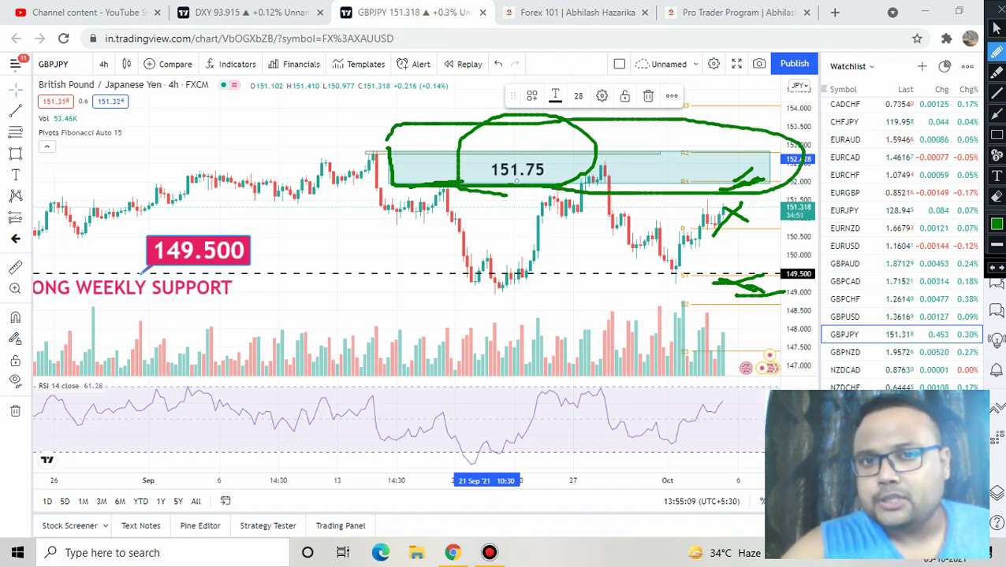
pyautogui.click(999, 10)
# Draw a small green mark at the resistance zone's lower edge above the latest candle, and clear it
pyautogui.scroll(2, 519, 233)
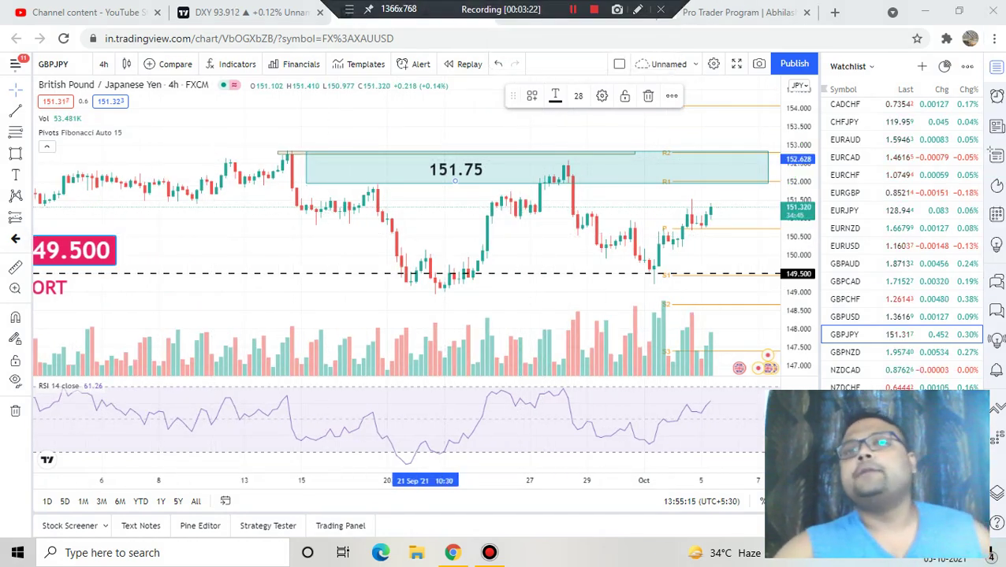
pyautogui.click(636, 11)
pyautogui.moveTo(716, 190); pyautogui.dragTo(736, 189)
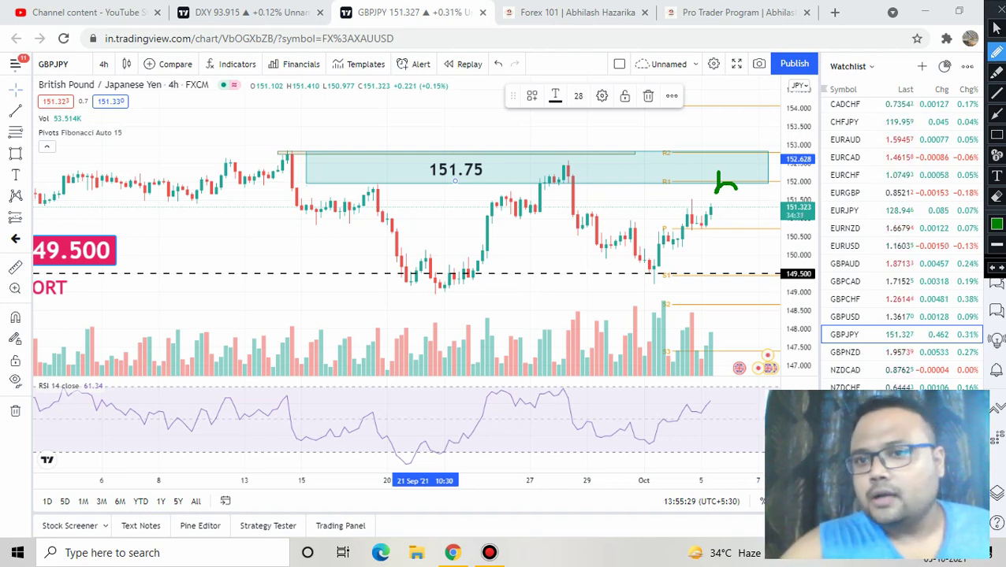
pyautogui.click(1000, 10)
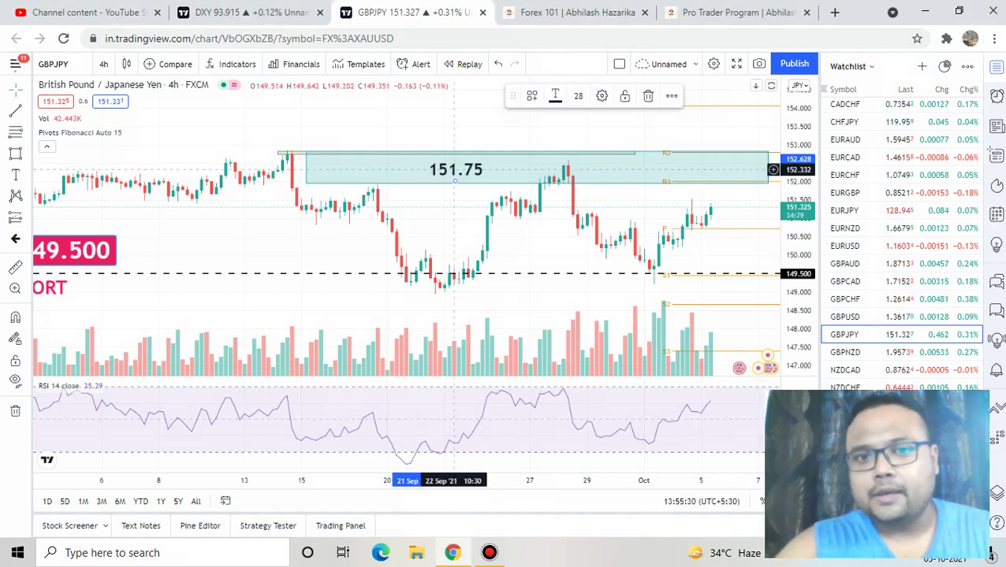
# Change the resistance zone's label text to 152 and shift the label slightly later along the zone
pyautogui.doubleClick(455, 175)
pyautogui.hotkey('ctrl', 'a')
pyautogui.write('15')
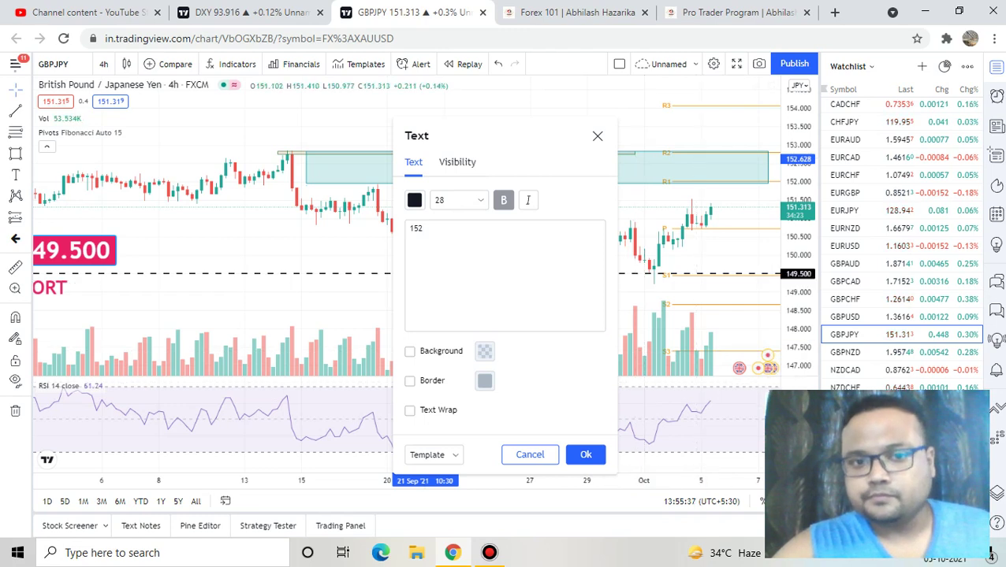
pyautogui.click(584, 455)
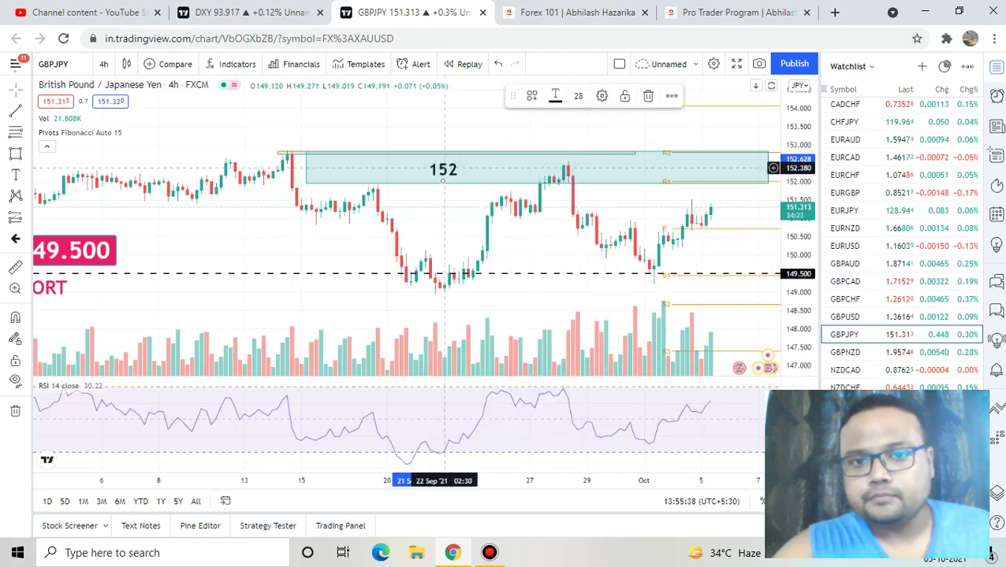
pyautogui.moveTo(445, 168); pyautogui.dragTo(458, 168)
pyautogui.click(457, 168)
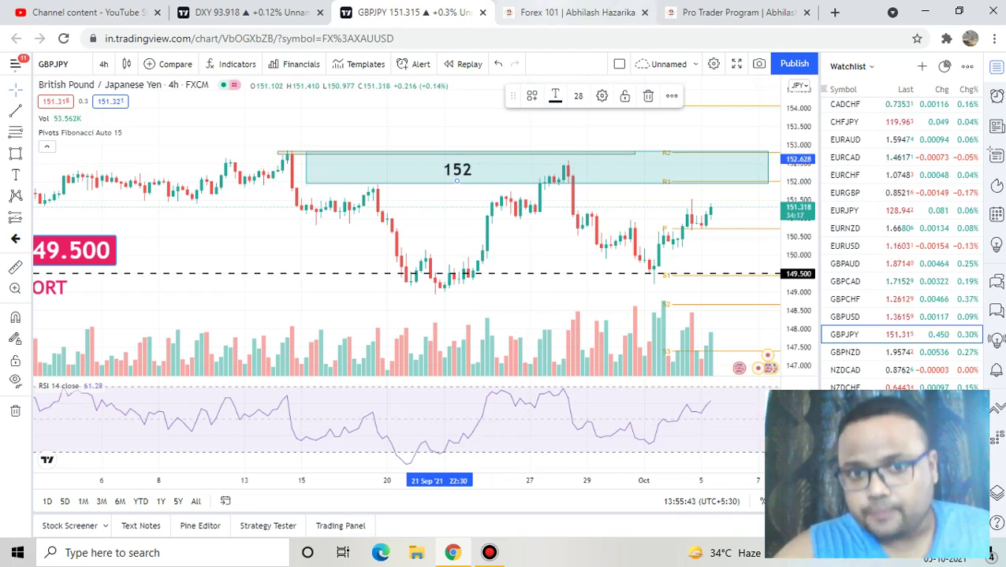
# Circle the most recent end of the resistance zone with the green annotation pen
pyautogui.click(638, 9)
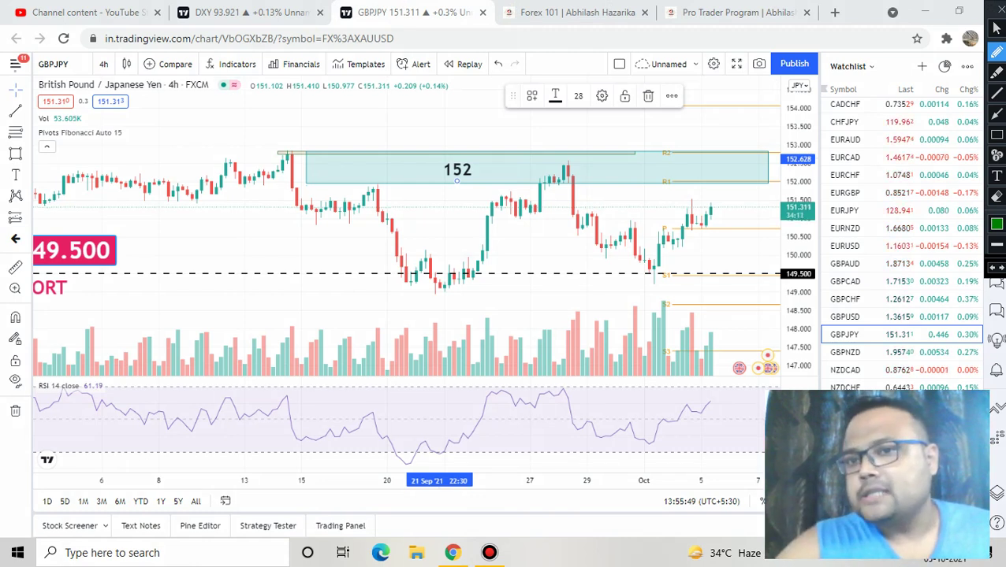
pyautogui.moveTo(745, 142)
pyautogui.mouseDown()
pyautogui.moveTo(697, 183)
pyautogui.moveTo(768, 157)
pyautogui.moveTo(741, 139)
pyautogui.mouseUp()
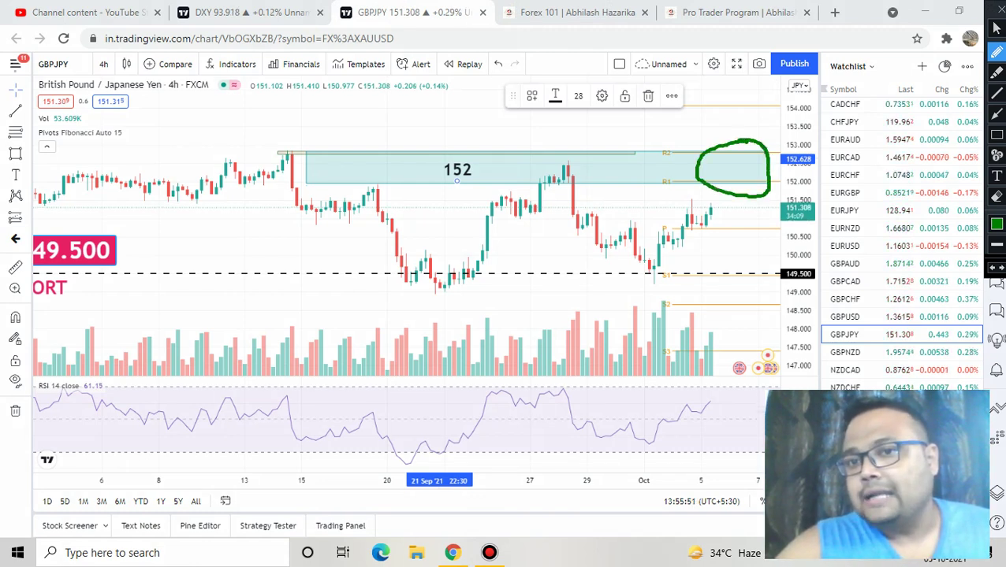
# Sketch a downward rejection with an upper wick inside the circled zone end, plus a small wick and candle shape above the zone in green
pyautogui.moveTo(719, 186); pyautogui.dragTo(737, 163)
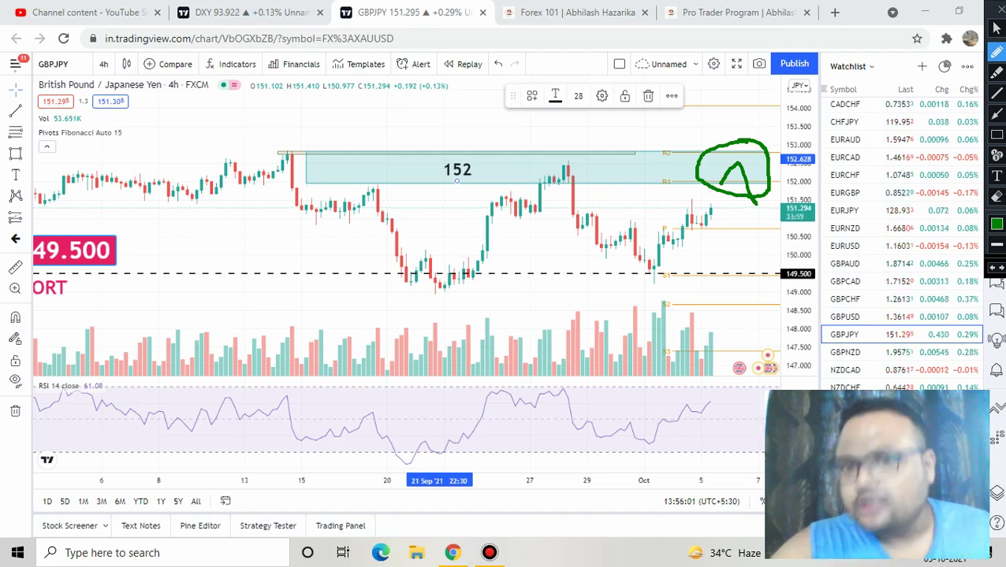
pyautogui.moveTo(661, 135); pyautogui.dragTo(663, 166)
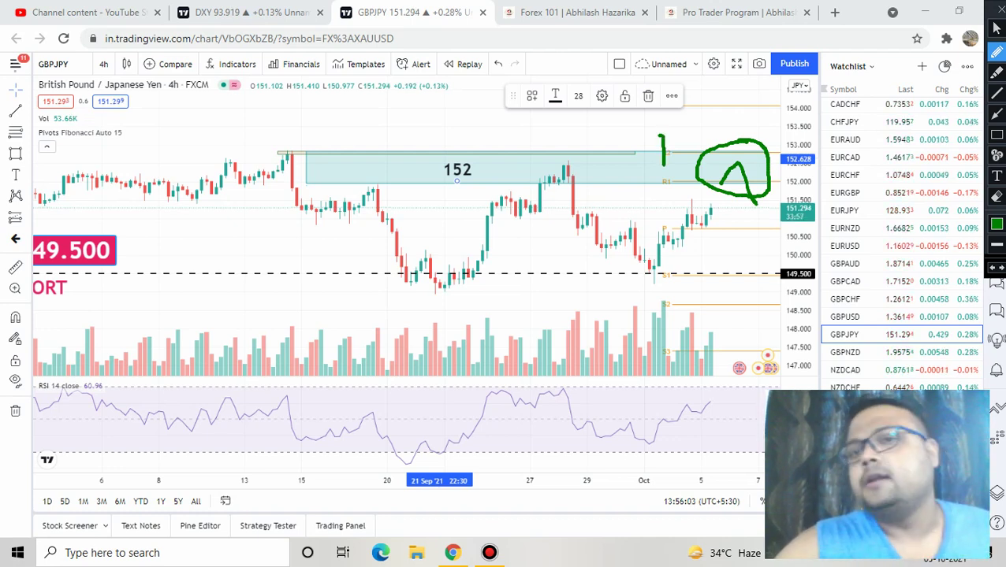
pyautogui.moveTo(592, 126)
pyautogui.mouseDown()
pyautogui.moveTo(620, 124)
pyautogui.moveTo(603, 142)
pyautogui.mouseUp()
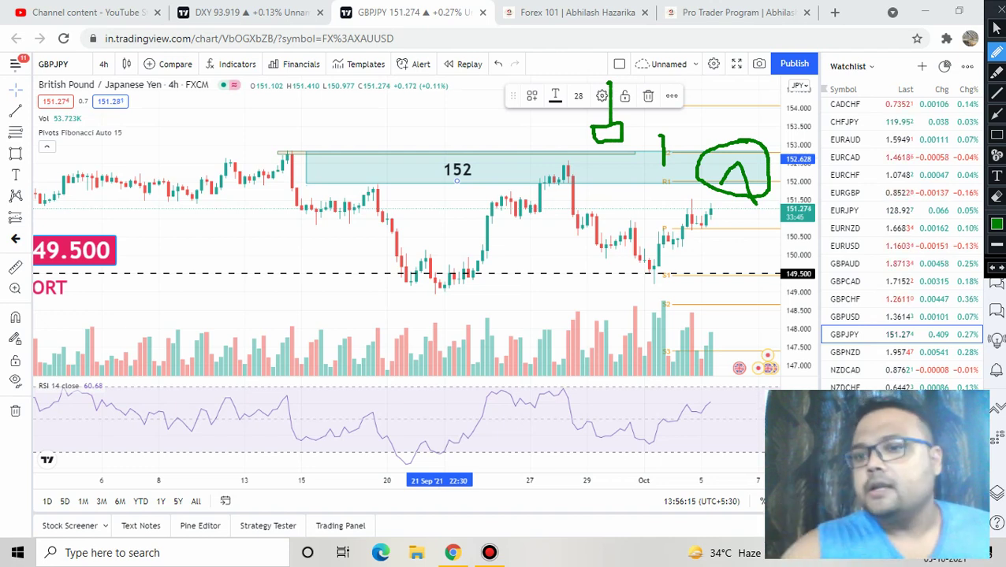
pyautogui.moveTo(738, 183); pyautogui.dragTo(738, 145)
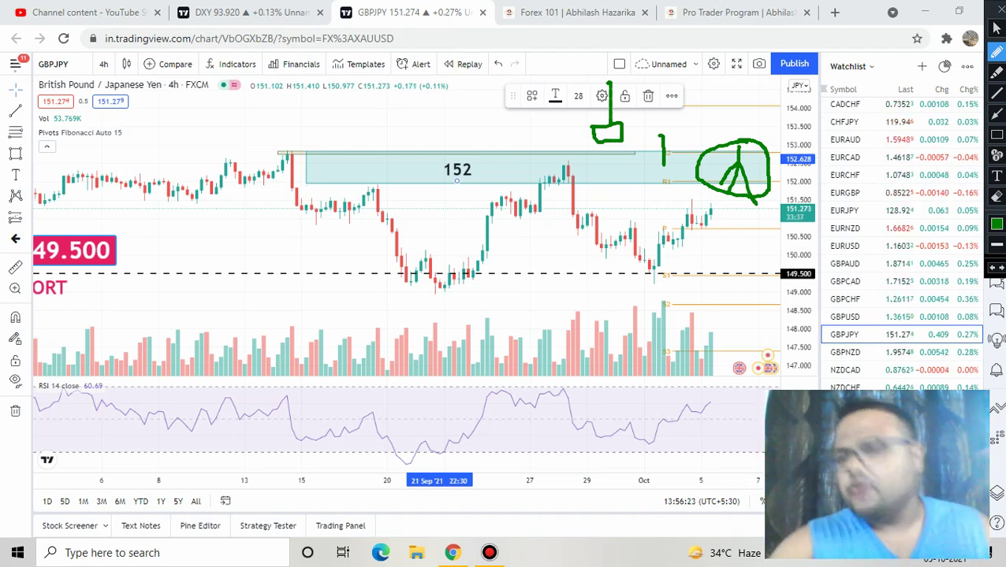
# Write and circle a short green note over the volume bars near 20 September, add a turning curve in the resistance zone, and clear the annotations
pyautogui.moveTo(368, 347)
pyautogui.mouseDown()
pyautogui.moveTo(386, 339)
pyautogui.moveTo(397, 355)
pyautogui.mouseUp()
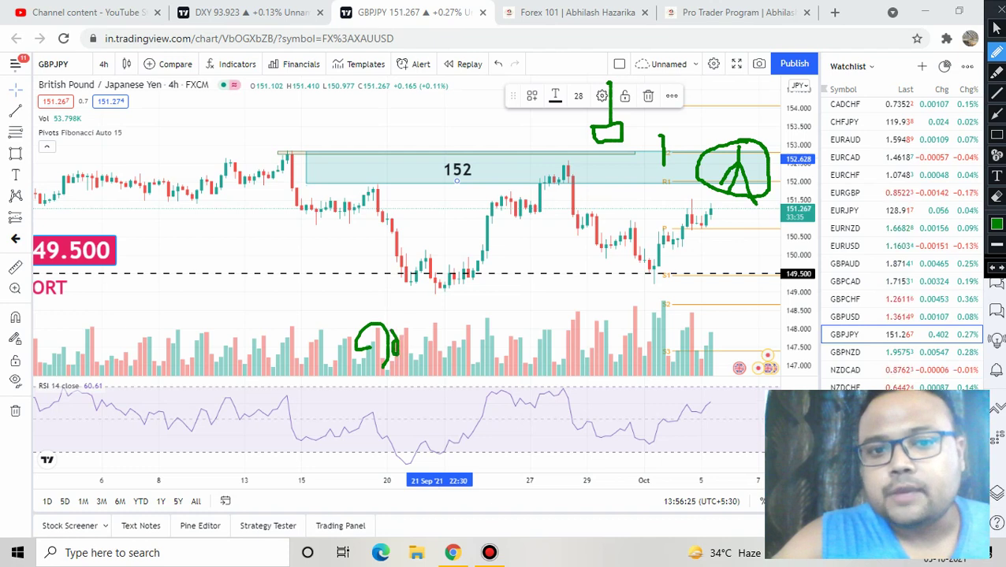
pyautogui.moveTo(415, 309)
pyautogui.mouseDown()
pyautogui.moveTo(312, 348)
pyautogui.moveTo(430, 315)
pyautogui.mouseUp()
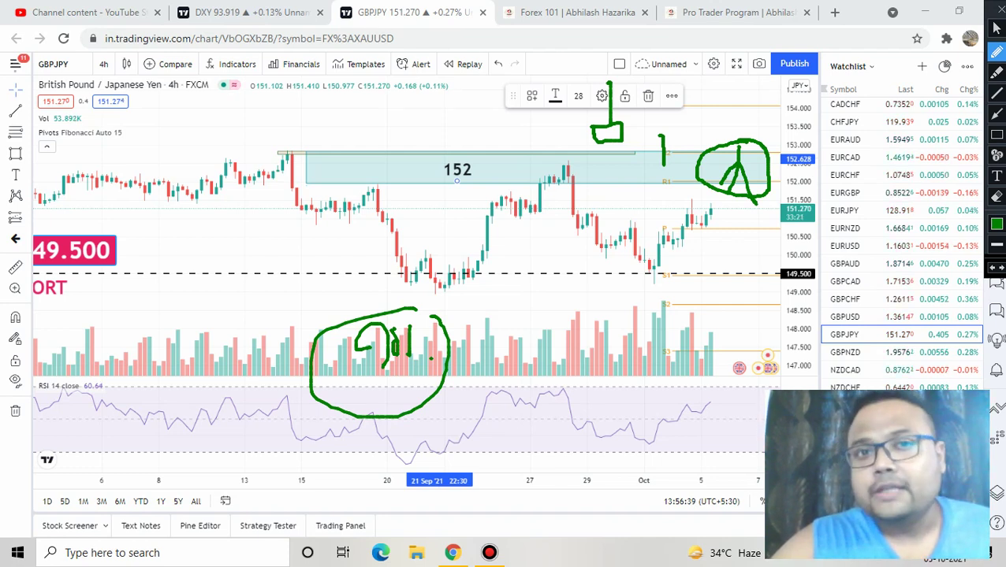
pyautogui.moveTo(688, 181)
pyautogui.mouseDown()
pyautogui.moveTo(697, 170)
pyautogui.moveTo(746, 193)
pyautogui.mouseUp()
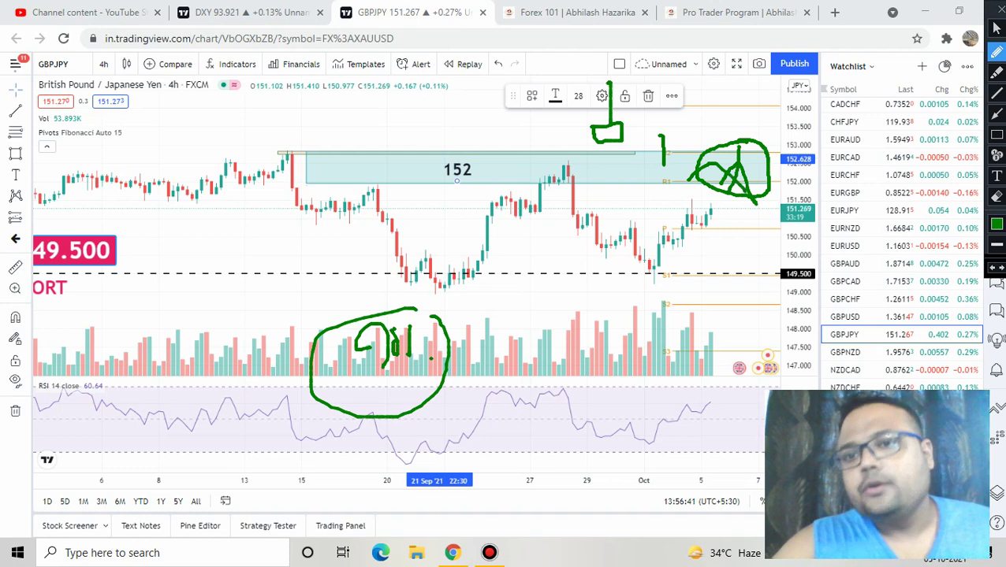
pyautogui.press('Escape')
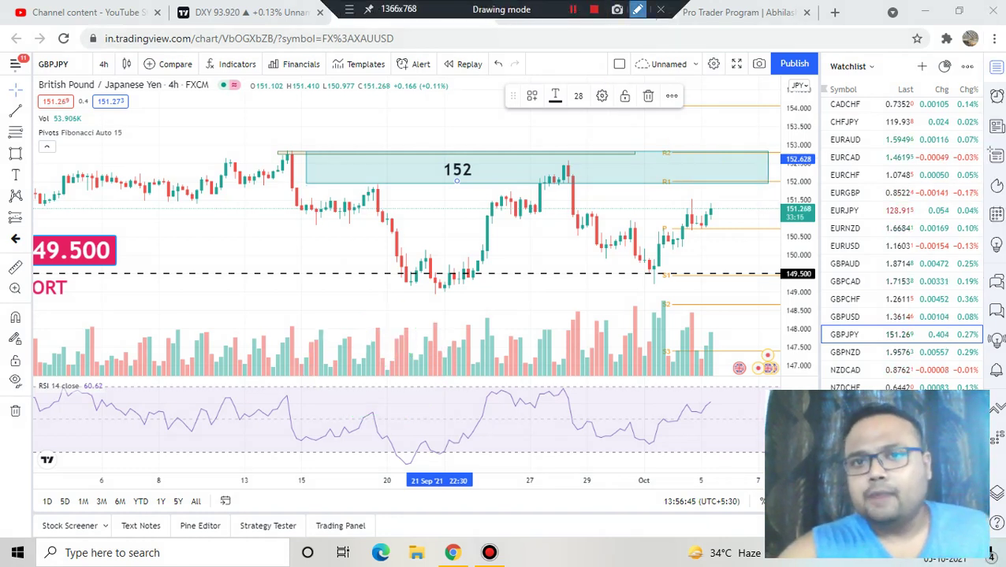
# Underline the 149.500 support beneath the latest candles in green and sketch a price dip to it with an upward bounce
pyautogui.click(636, 8)
pyautogui.click(998, 9)
pyautogui.scroll(-2, 507, 248)
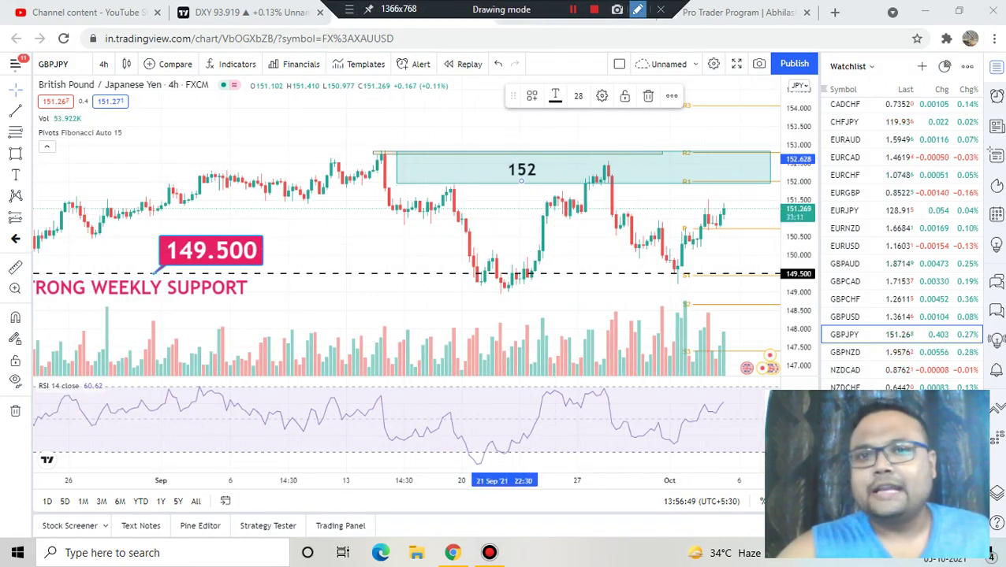
pyautogui.click(636, 9)
pyautogui.moveTo(635, 274)
pyautogui.mouseDown()
pyautogui.moveTo(758, 273)
pyautogui.moveTo(749, 271)
pyautogui.moveTo(803, 214)
pyautogui.mouseUp()
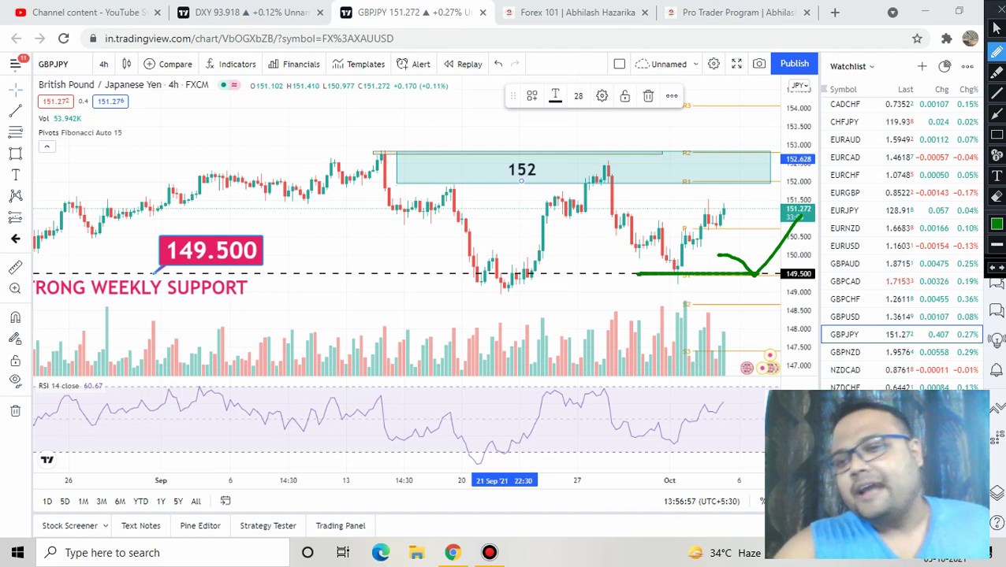
# Mark the latest volume bars down to the RSI, circle the recent support low and the 149.500 label, and draw a downward hook in the 152 zone
pyautogui.moveTo(712, 339)
pyautogui.mouseDown()
pyautogui.moveTo(715, 412)
pyautogui.moveTo(712, 338)
pyautogui.moveTo(703, 333)
pyautogui.moveTo(723, 326)
pyautogui.mouseUp()
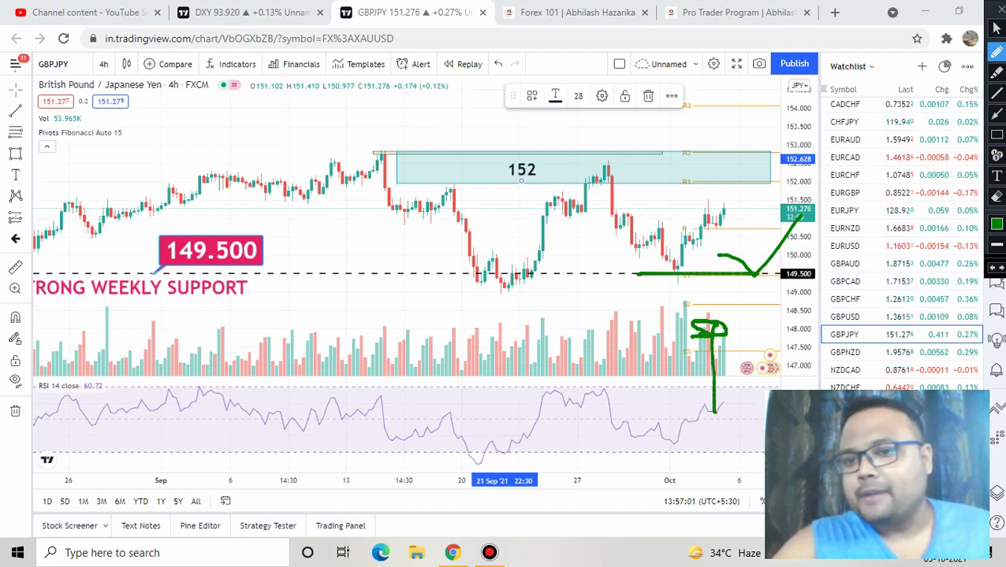
pyautogui.moveTo(668, 276); pyautogui.dragTo(690, 246)
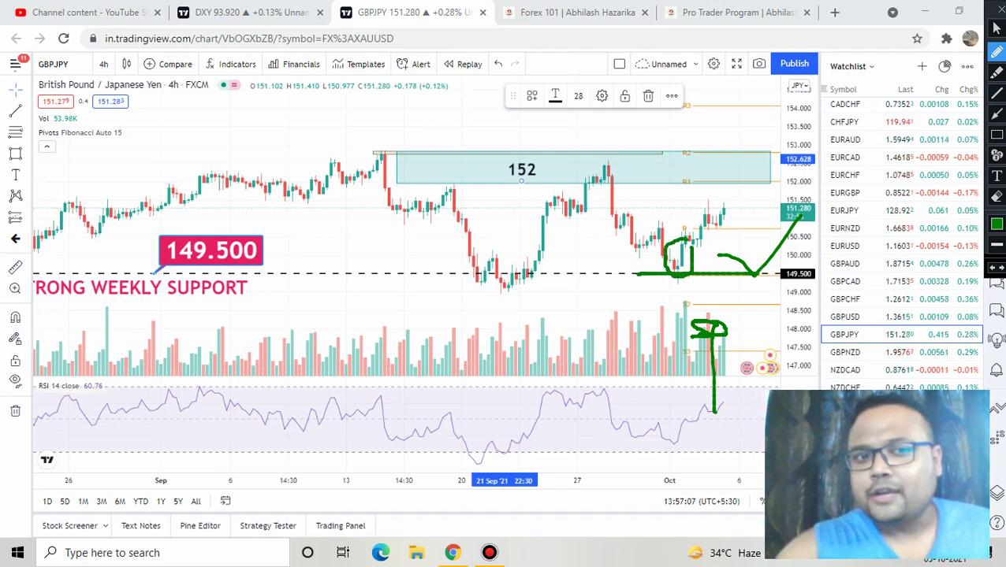
pyautogui.moveTo(269, 233)
pyautogui.mouseDown()
pyautogui.moveTo(162, 332)
pyautogui.moveTo(273, 250)
pyautogui.mouseUp()
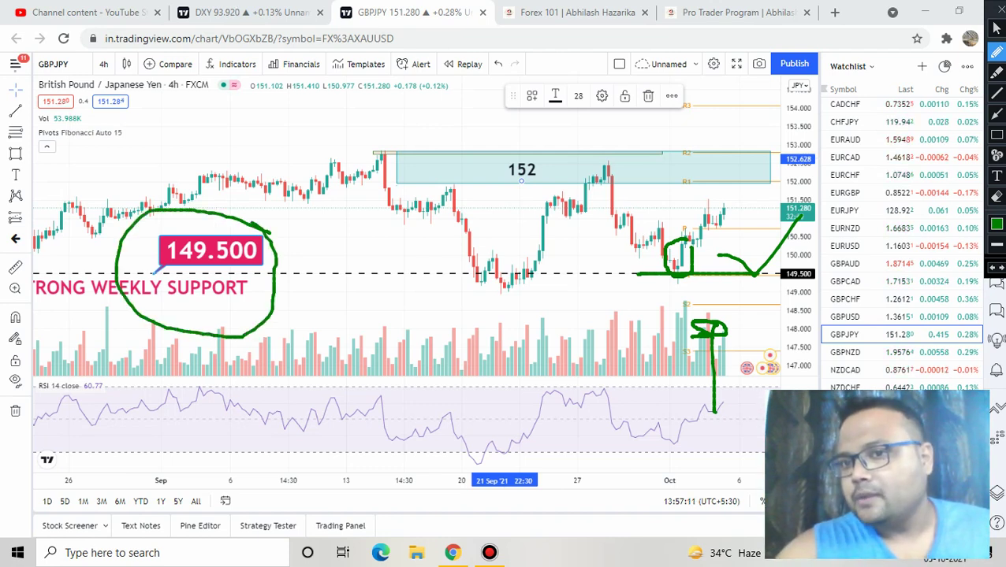
pyautogui.moveTo(747, 174); pyautogui.dragTo(767, 184)
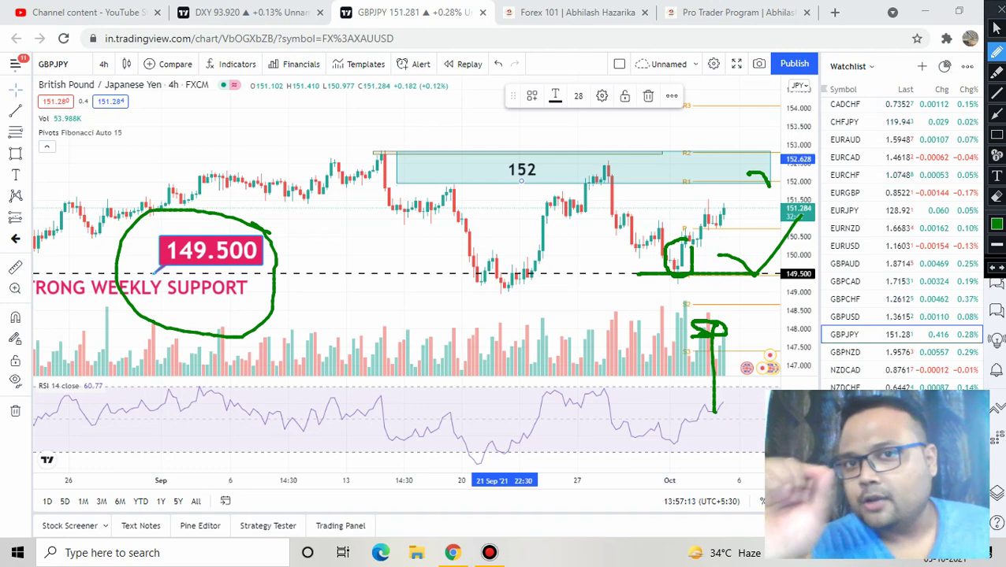